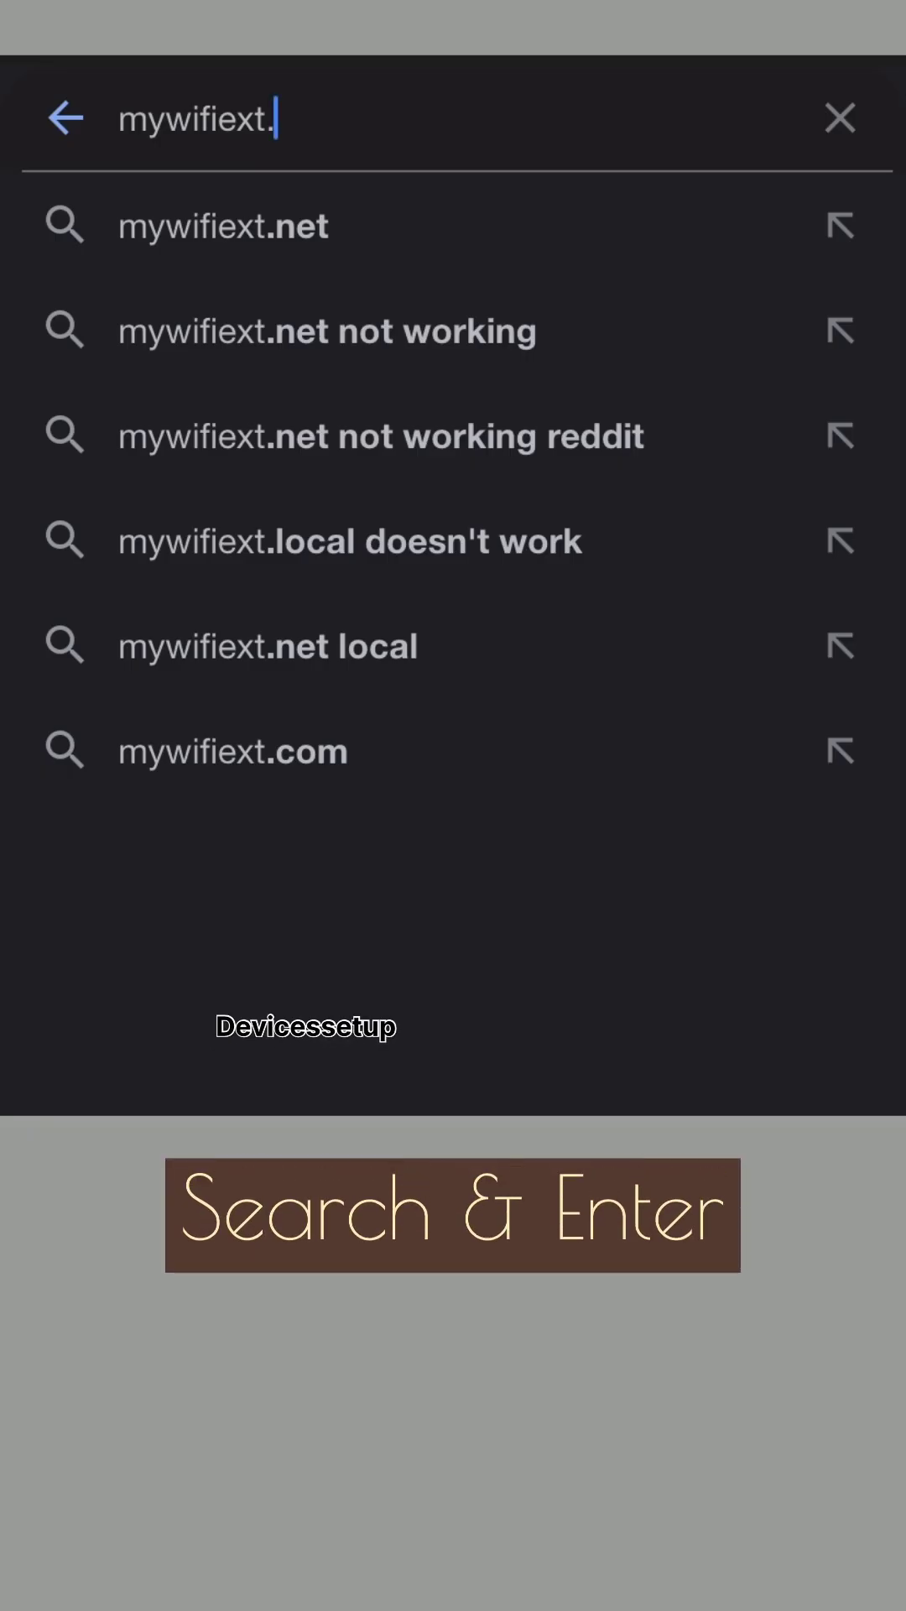
type("ne")
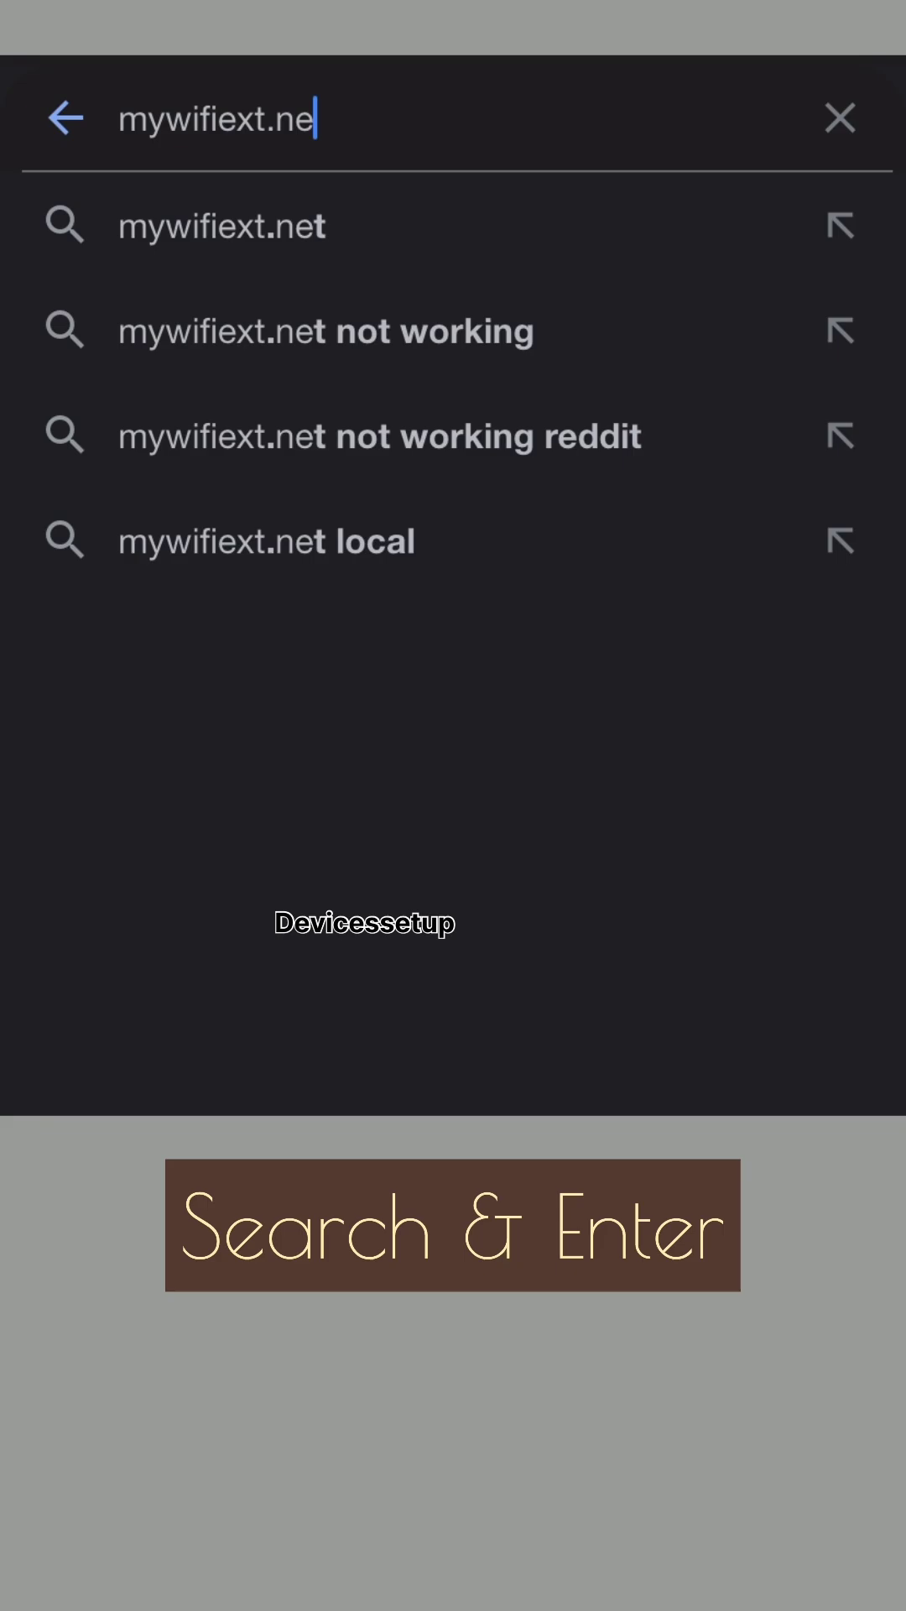